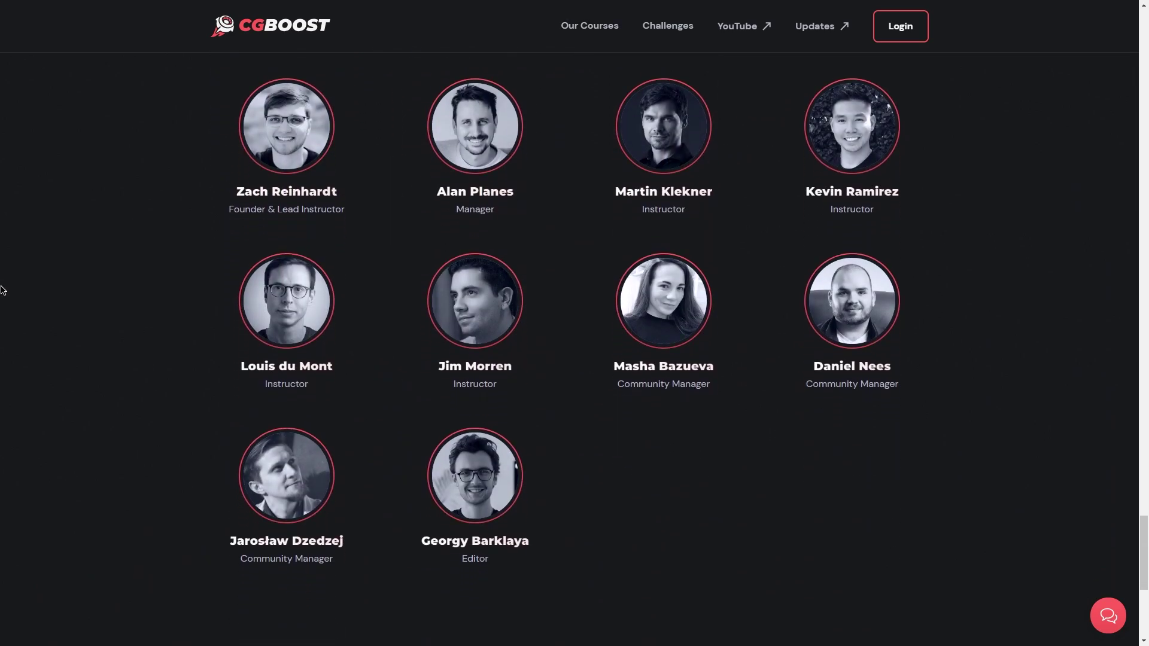
Open a team member's bio by clicking their portrait on the team page
{"action": "left_click", "coordinate": [306, 136]}
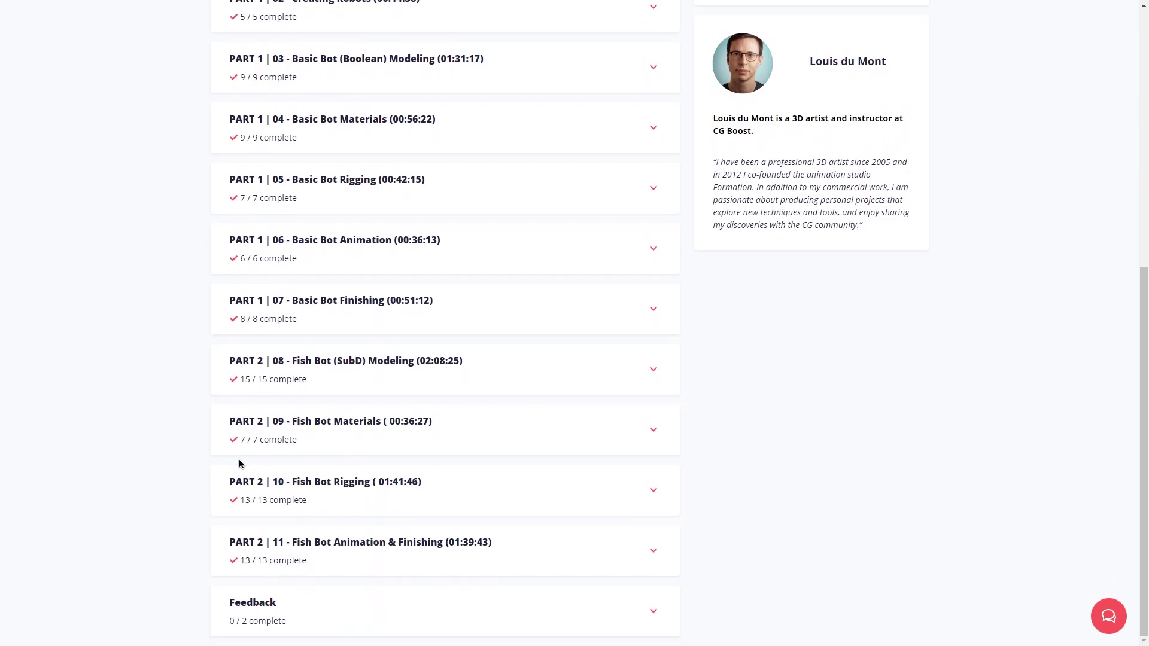
Expand the Fish Bot Modeling, Basic Bot and Part 1 chapters to list their lessons
{"action": "left_click", "coordinate": [514, 130]}
{"action": "left_click", "coordinate": [517, 60]}
{"action": "scroll", "coordinate": [518, 108], "scroll_direction": "up", "scroll_amount": 3}
{"action": "left_click", "coordinate": [521, 170]}
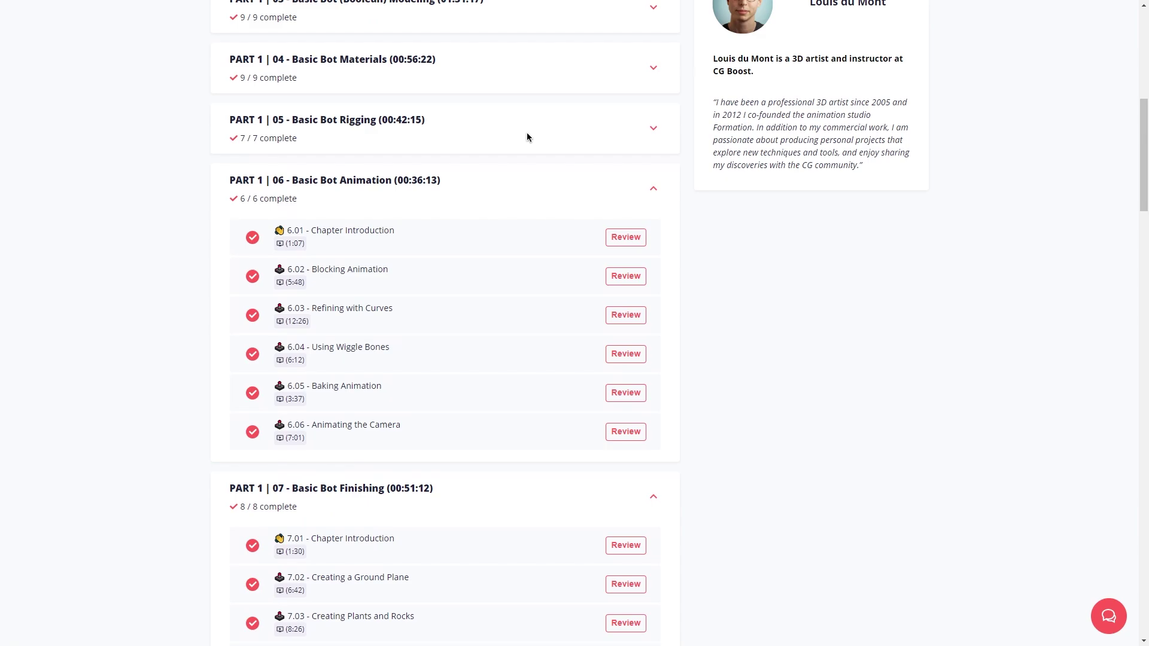
{"action": "left_click", "coordinate": [527, 137]}
{"action": "scroll", "coordinate": [527, 136], "scroll_direction": "up", "scroll_amount": 2}
{"action": "left_click", "coordinate": [536, 78]}
{"action": "scroll", "coordinate": [533, 109], "scroll_direction": "up", "scroll_amount": 2}
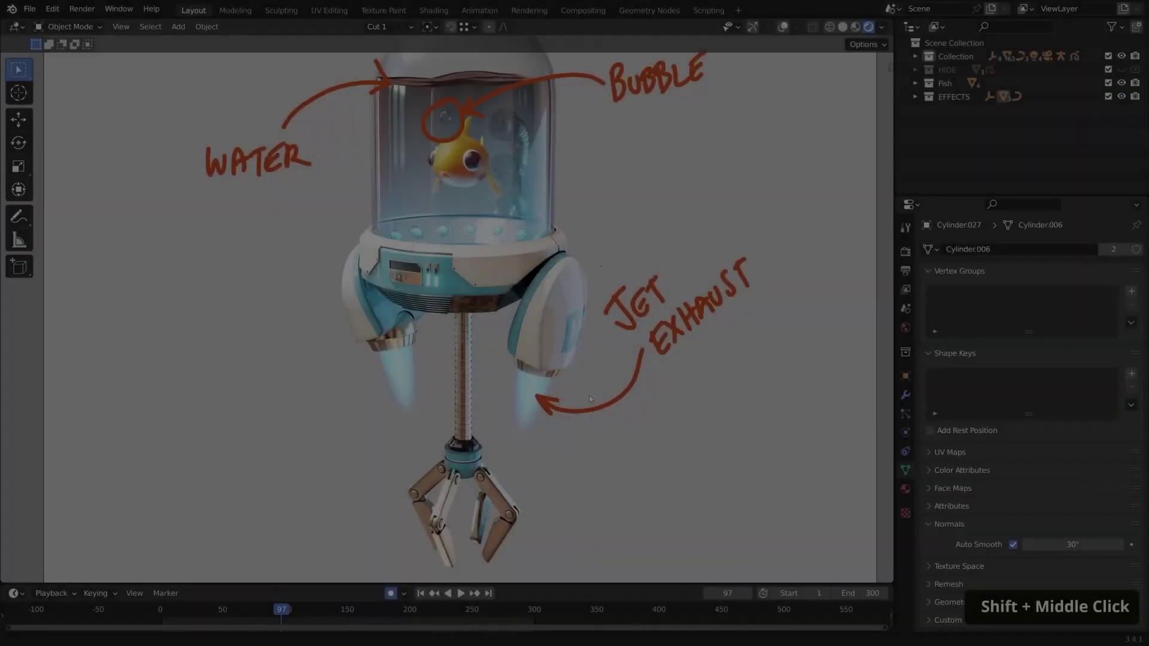
{"action": "scroll", "coordinate": [590, 398], "scroll_direction": "up", "scroll_amount": 3}
{"action": "scroll", "coordinate": [711, 367], "scroll_direction": "up", "scroll_amount": 1, "text": "shift"}
{"action": "middle_click_drag", "start_coordinate": [712, 356], "coordinate": [614, 405], "text": "shift"}
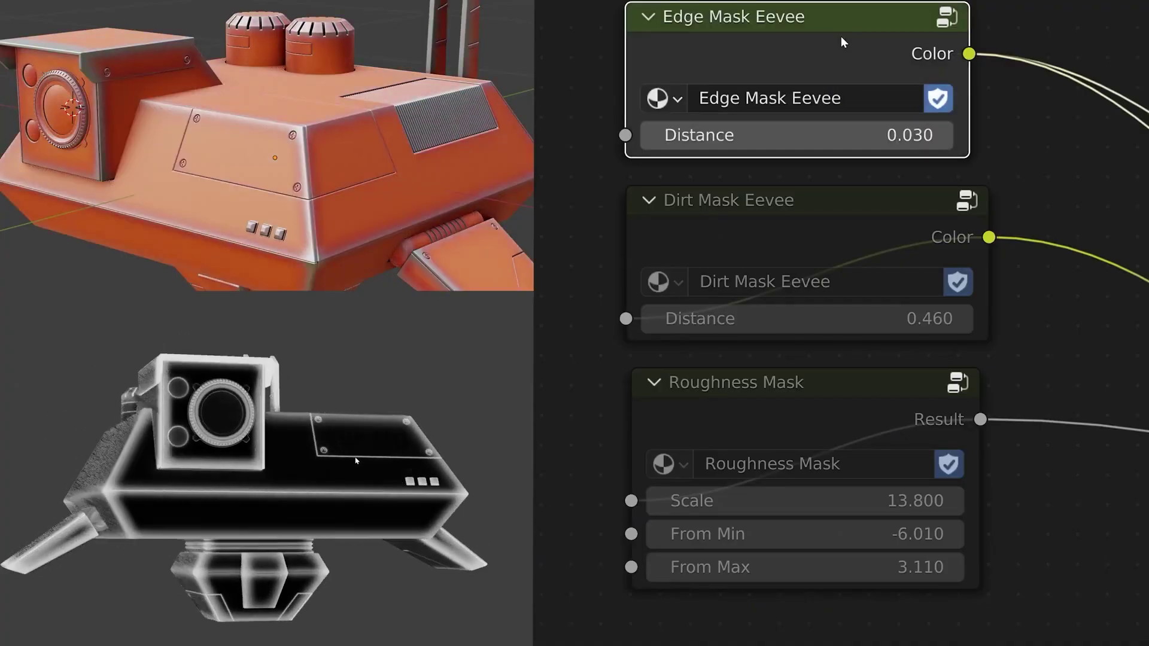
Preview the Dirt Mask, then Roughness Mask results on the robot, viewed from the front
{"action": "left_click", "coordinate": [773, 211]}
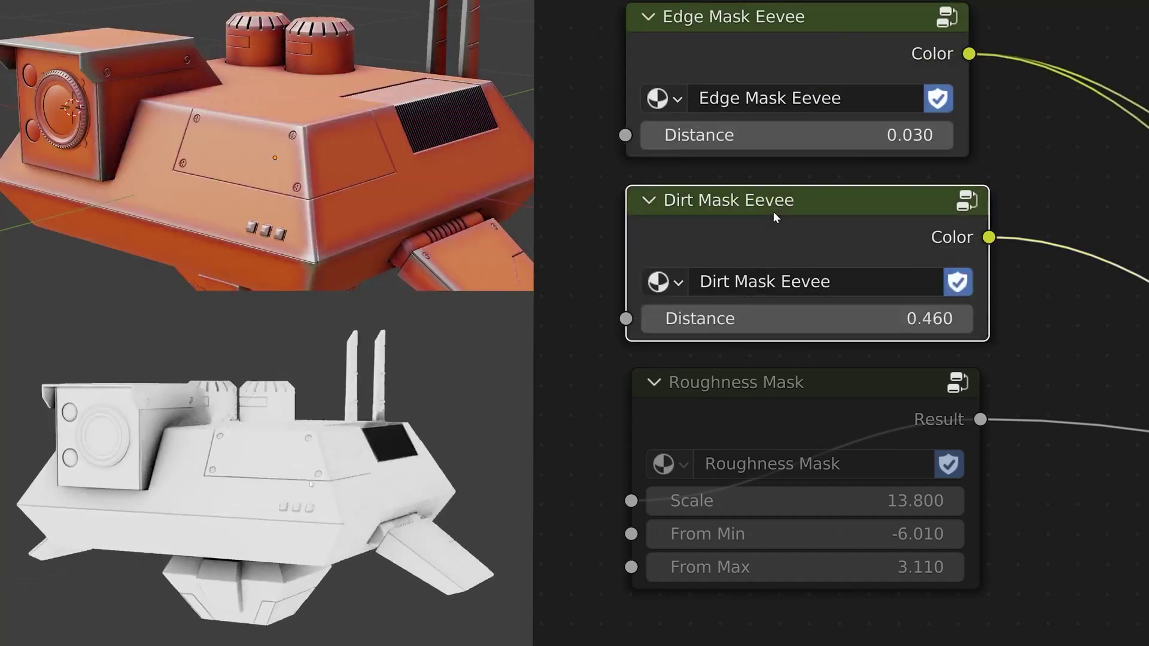
{"action": "left_click", "coordinate": [775, 384]}
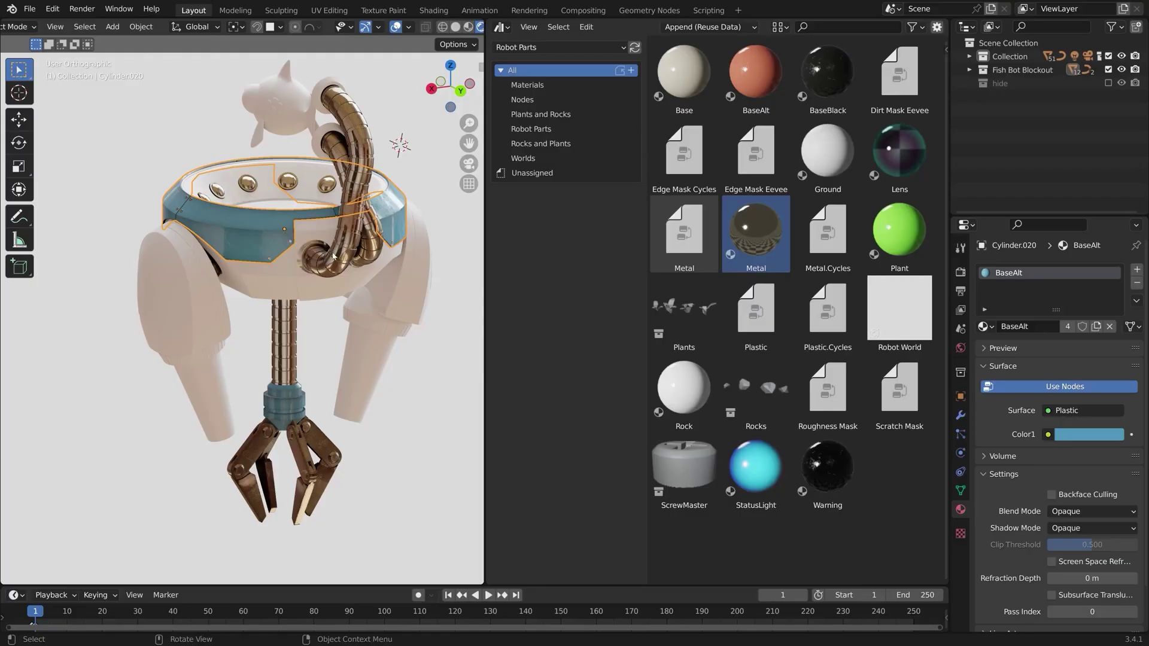
{"action": "middle_click_drag", "start_coordinate": [333, 257], "coordinate": [741, 133]}
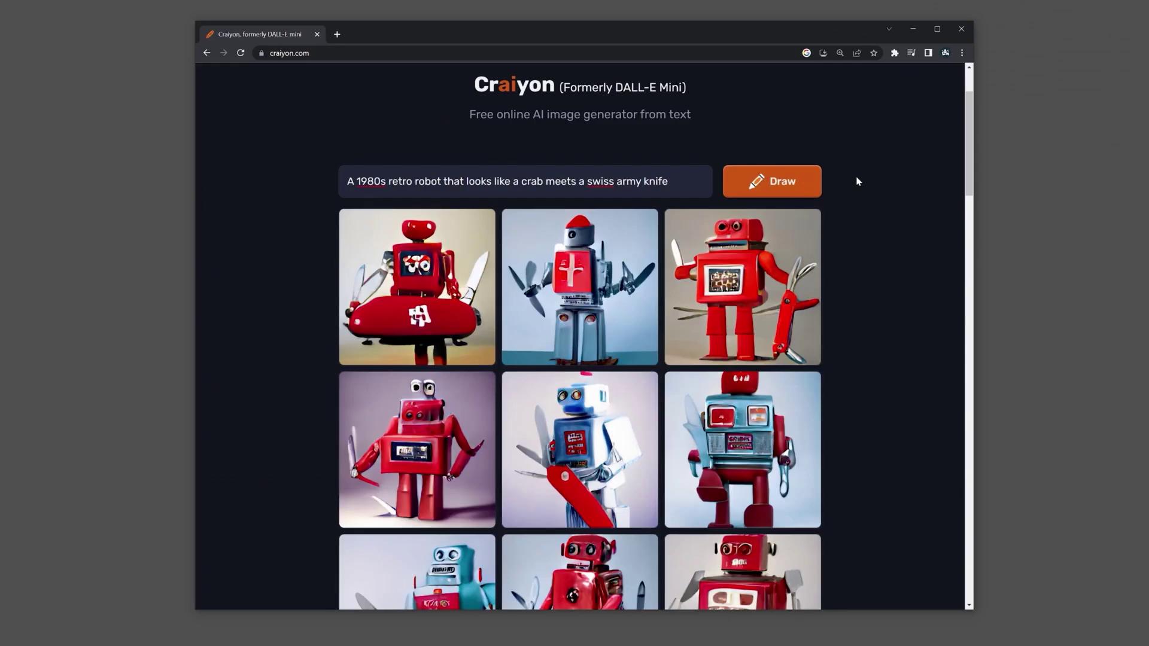
Scroll down to the grid of generated red retro robot images
{"action": "scroll", "coordinate": [861, 203], "scroll_direction": "down", "scroll_amount": 2}
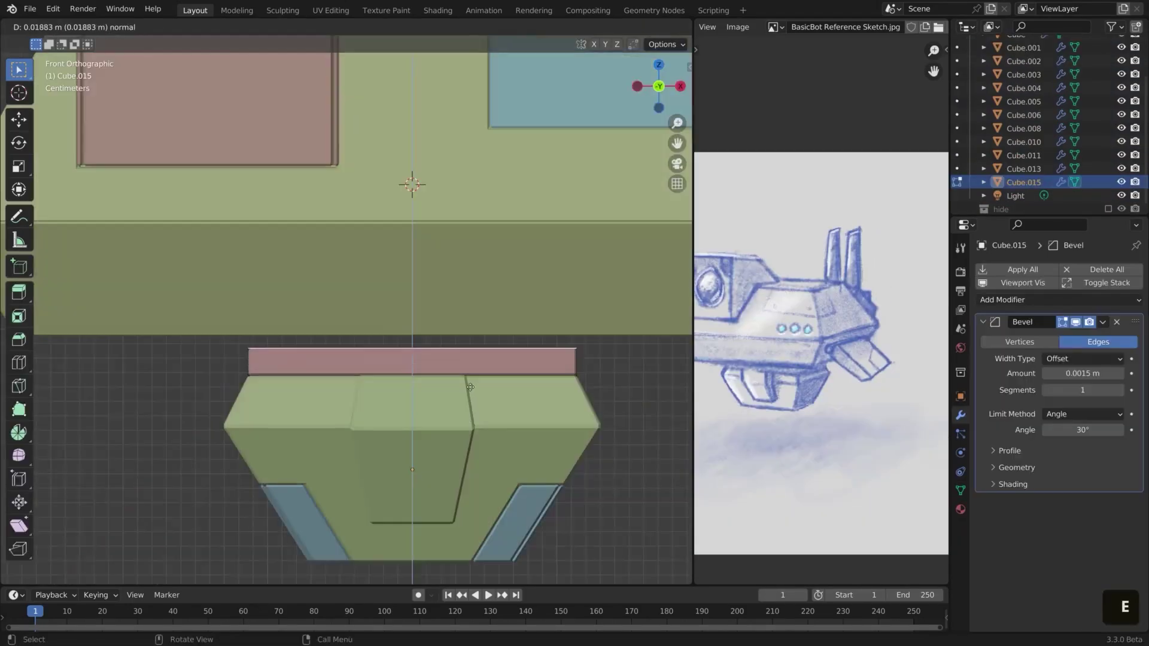
Shrink the selected robot faces along their normals with Alt+S
{"action": "scroll", "coordinate": [597, 419], "scroll_direction": "up", "scroll_amount": 2}
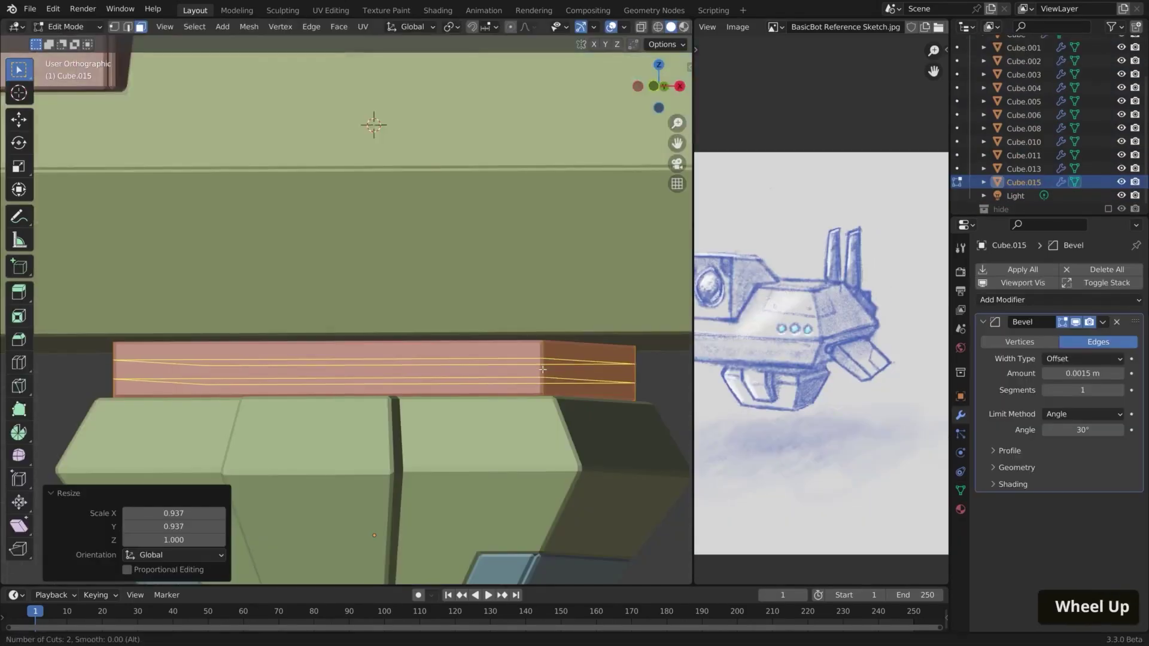
{"action": "key", "text": "alt+s"}
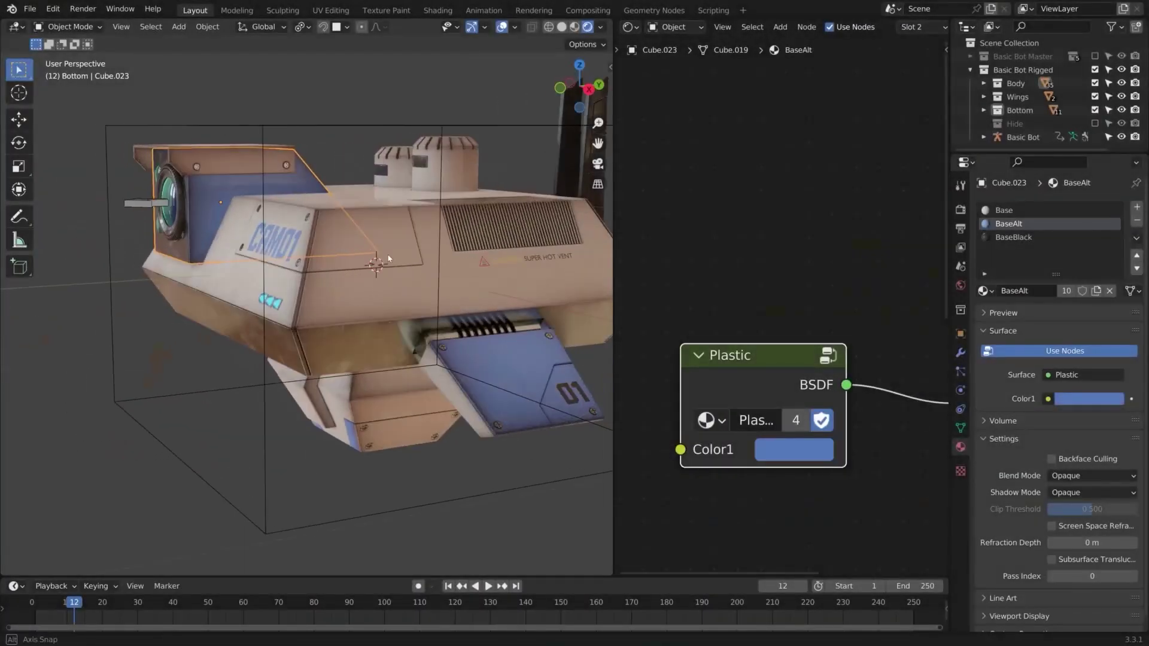
{"action": "middle_click_drag", "start_coordinate": [312, 251], "coordinate": [349, 248]}
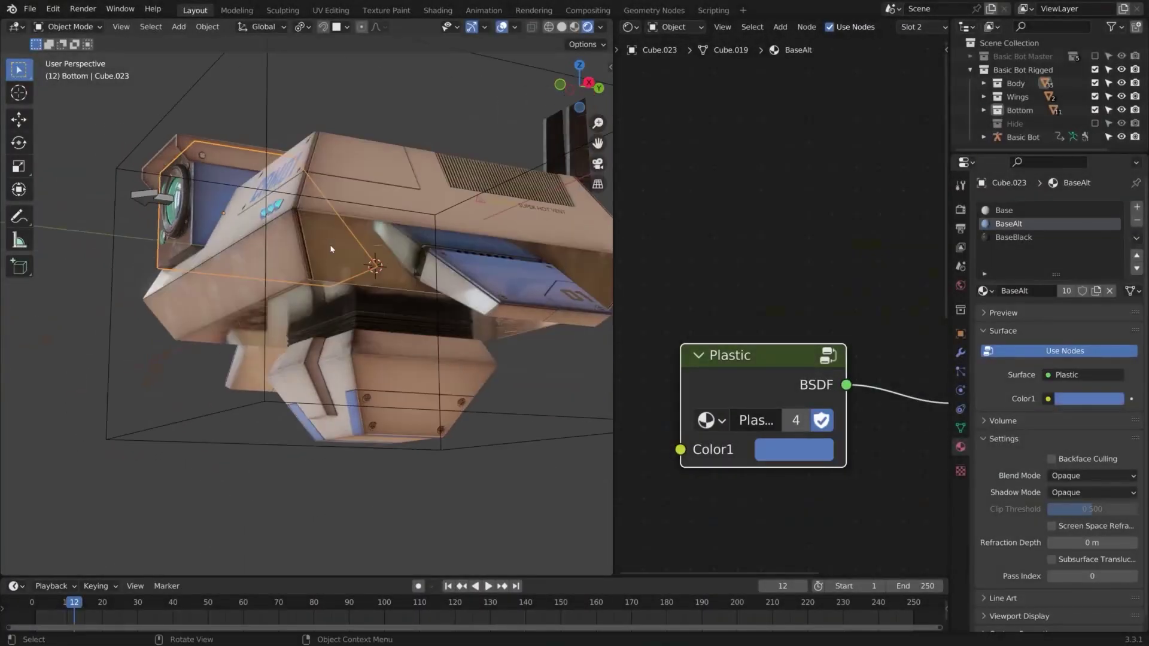
Set the Metal part's colour and feed the Distance value into the group output
{"action": "left_click", "coordinate": [349, 249]}
{"action": "left_click", "coordinate": [773, 352]}
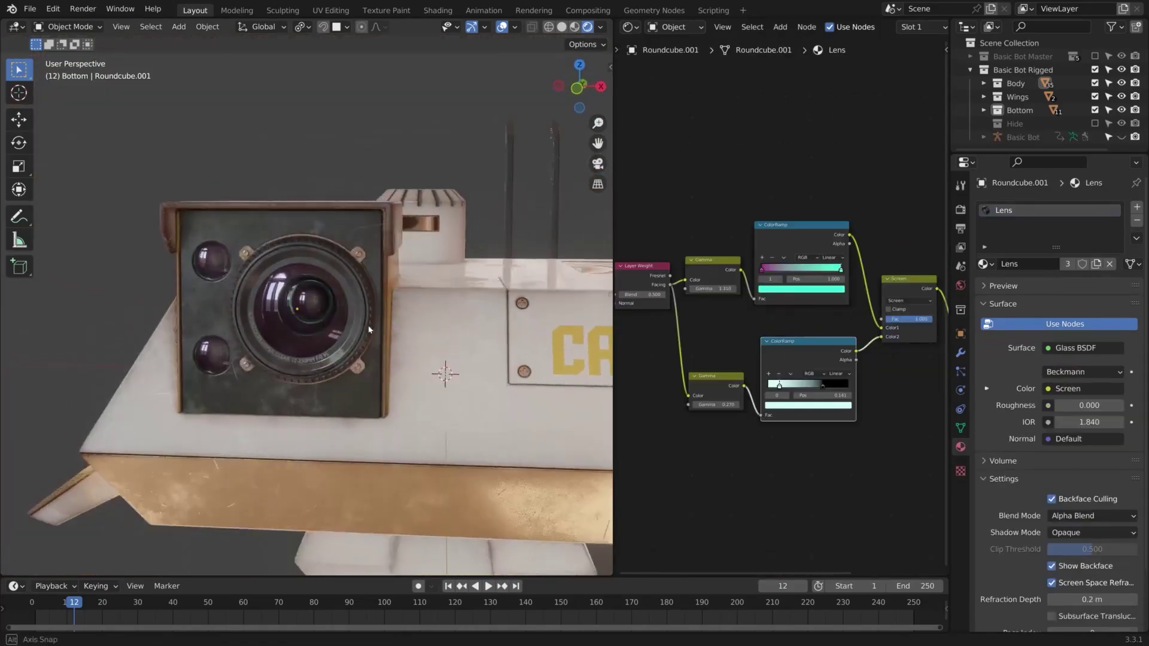
{"action": "middle_click_drag", "start_coordinate": [369, 329], "coordinate": [359, 347]}
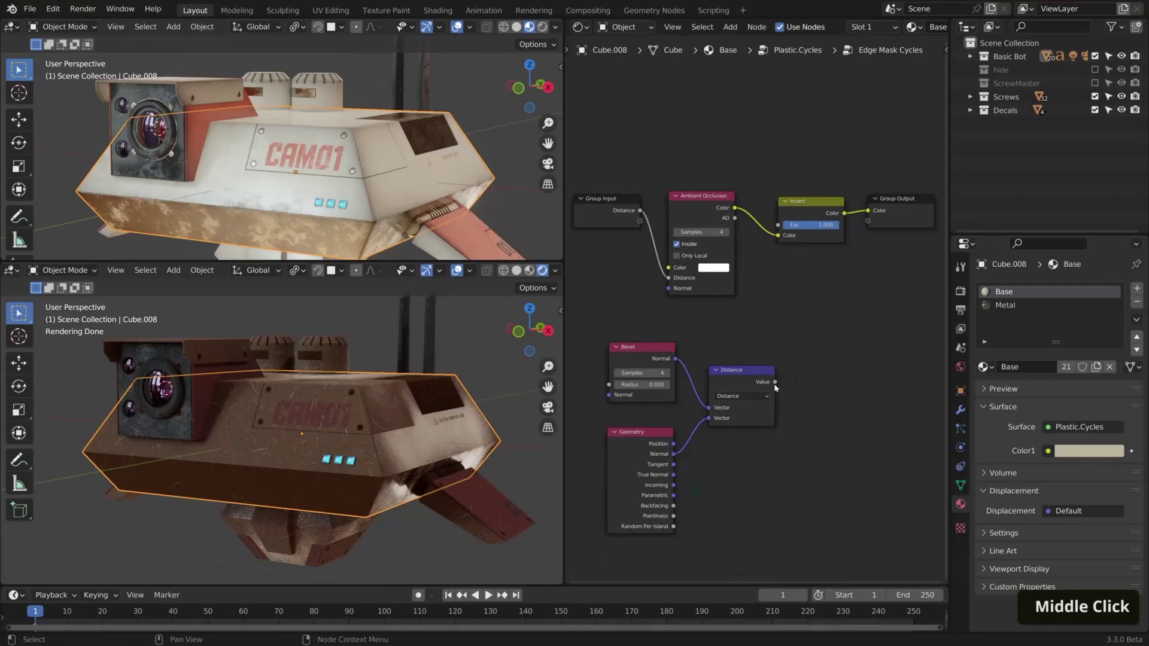
{"action": "left_click_drag", "start_coordinate": [869, 215], "coordinate": [869, 216]}
{"action": "left_click", "coordinate": [460, 233]}
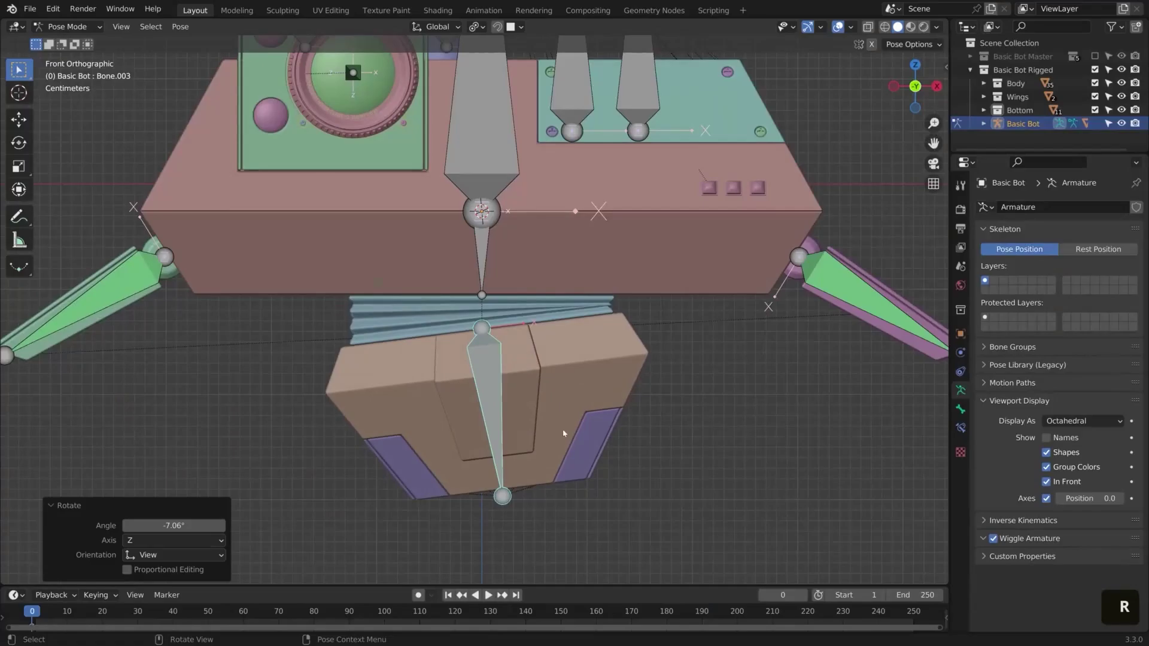
Pose the lower bone and raise the frame-35 keyframe into a peak in the curve editor
{"action": "key", "text": "g"}
{"action": "left_click", "coordinate": [532, 444]}
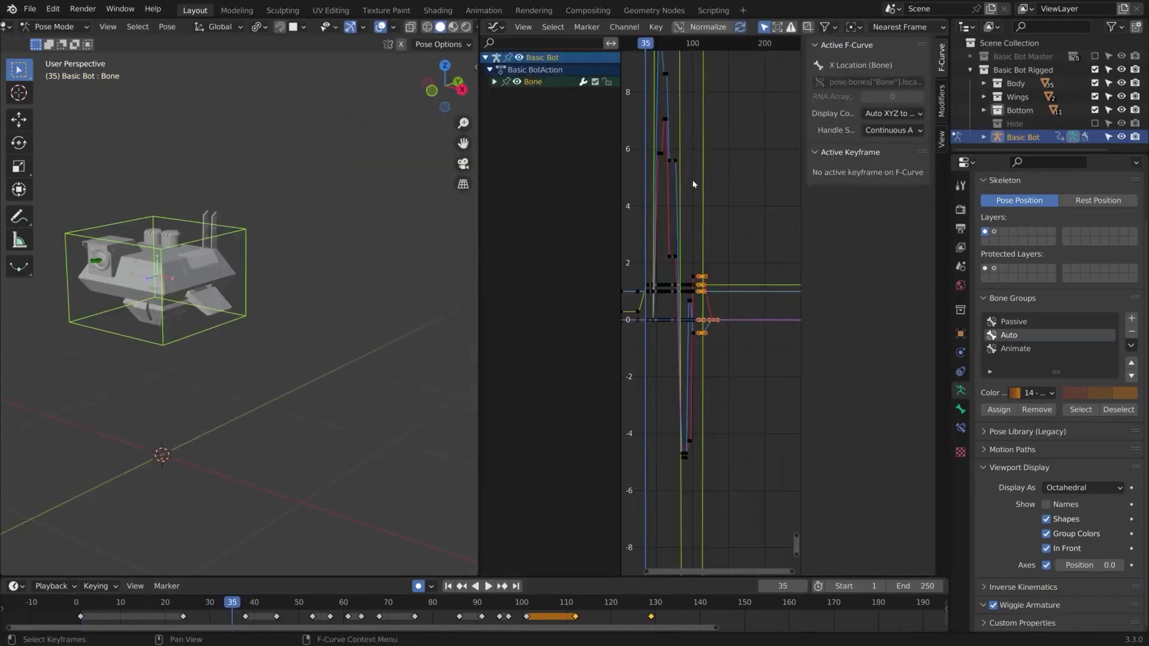
{"action": "middle_click_drag", "start_coordinate": [748, 269], "coordinate": [724, 221], "text": "ctrl"}
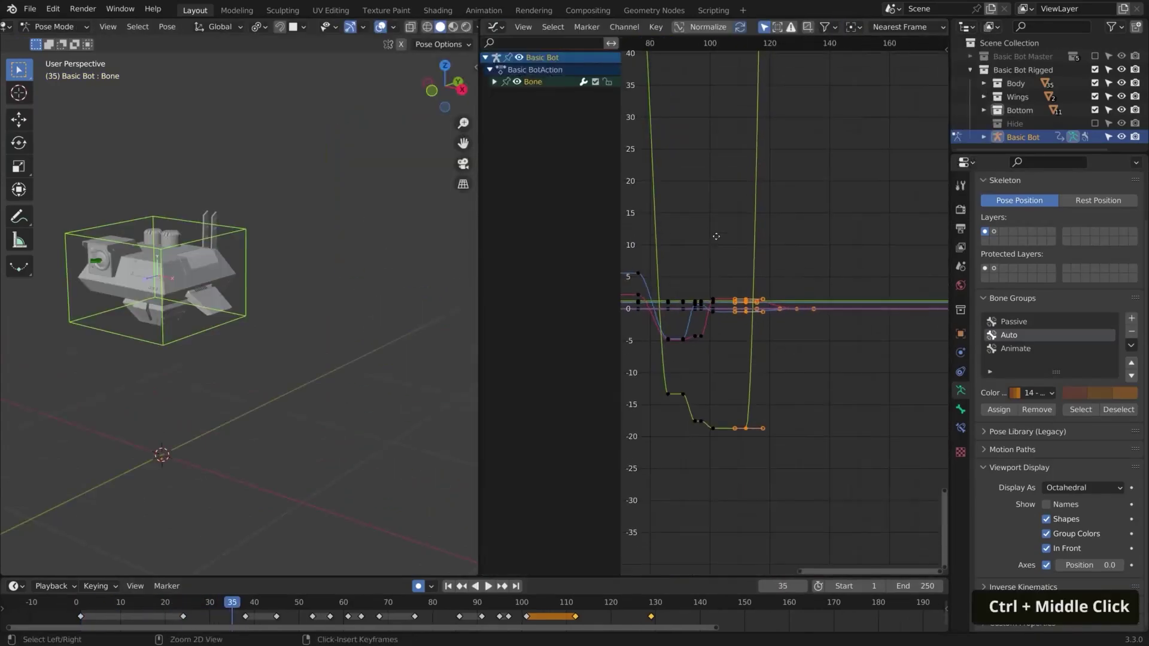
{"action": "left_click_drag", "start_coordinate": [724, 221], "coordinate": [725, 164]}
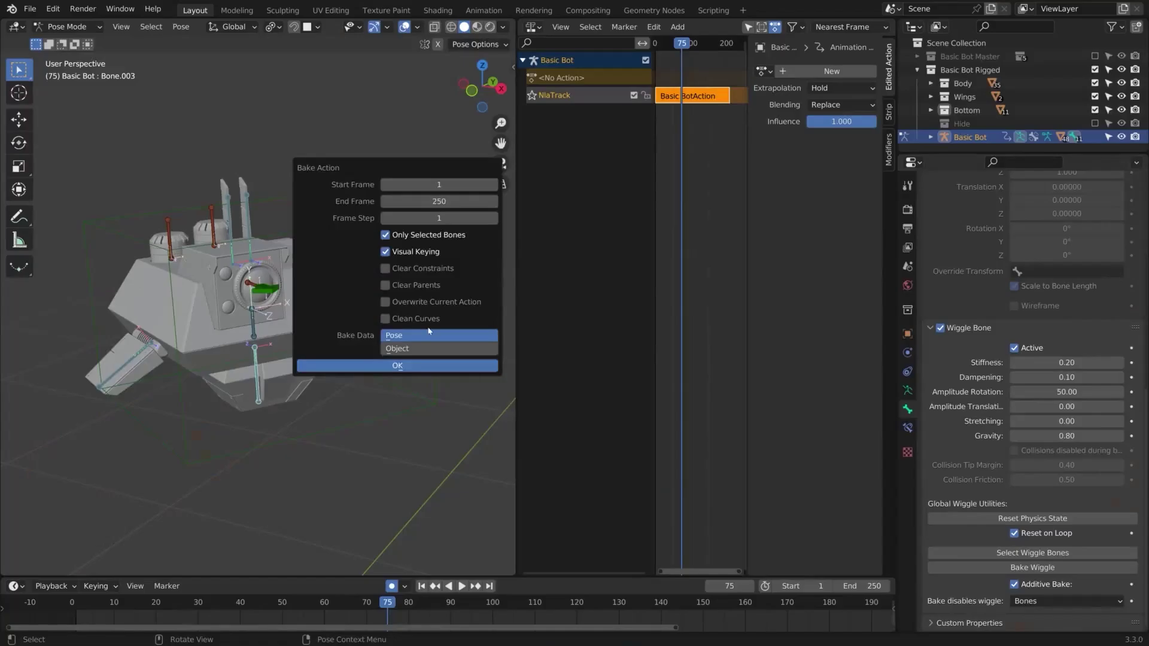
{"action": "key", "text": "ctrl+space"}
{"action": "middle_click_drag", "start_coordinate": [639, 330], "coordinate": [525, 257], "text": "ctrl"}
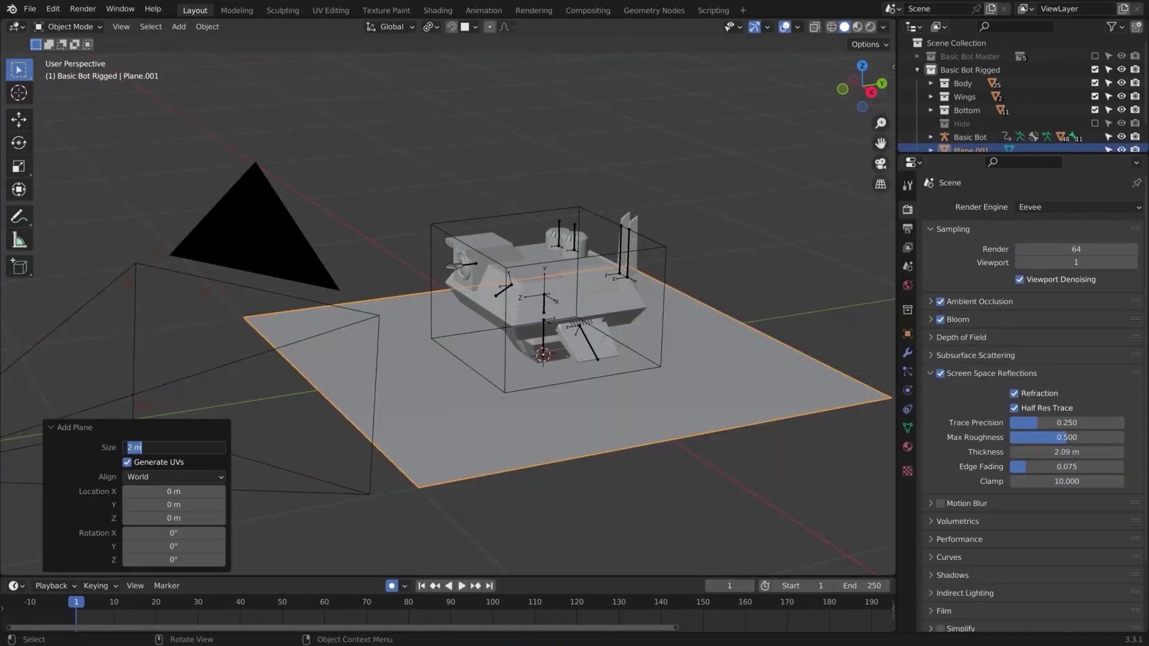
Confirm the plane size and lower the Mapping scale to spread the gradient spot
{"action": "key", "text": "Return"}
{"action": "key", "text": "KP_0"}
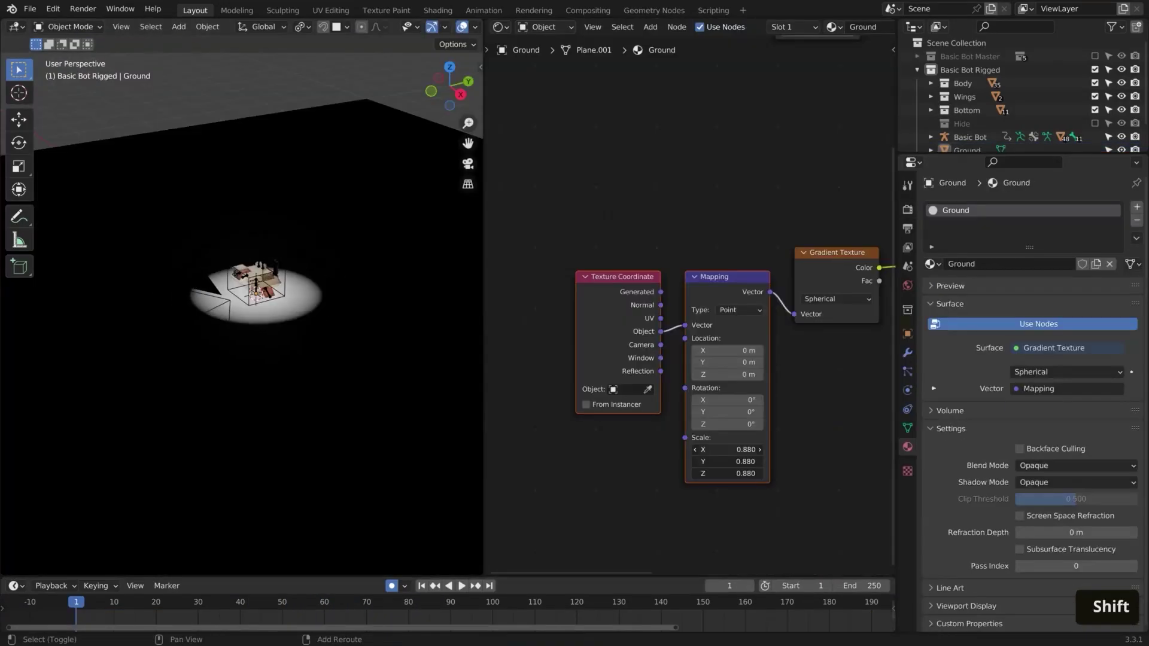
{"action": "left_click_drag", "start_coordinate": [727, 449], "coordinate": [697, 449], "text": "shift"}
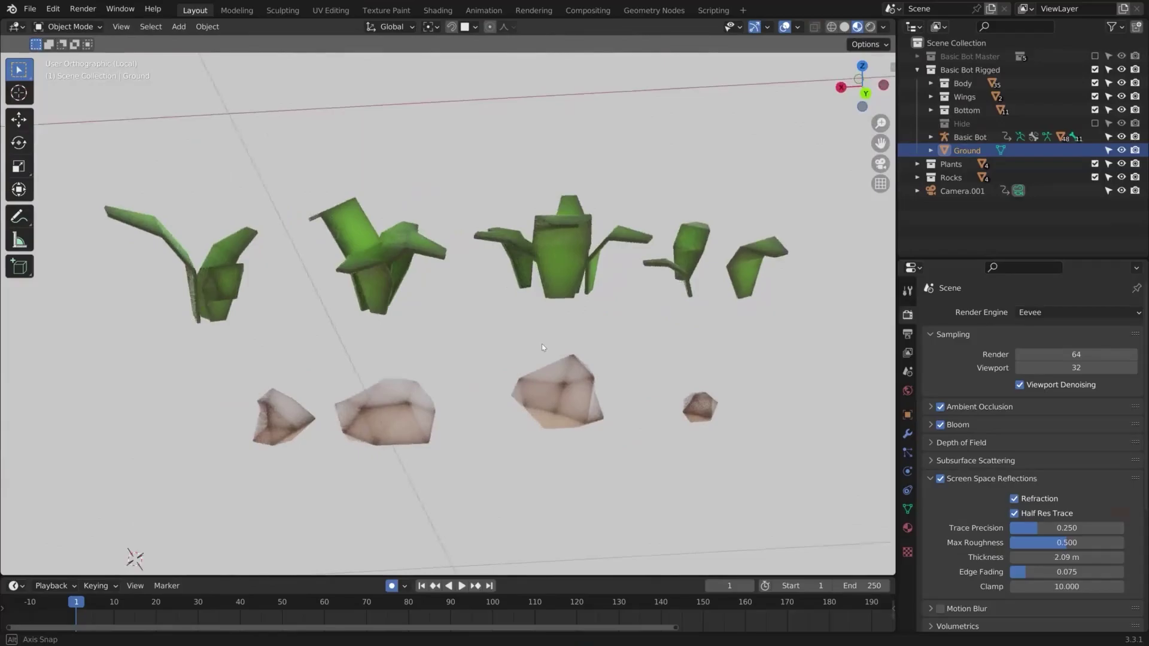
{"action": "middle_click_drag", "start_coordinate": [542, 347], "coordinate": [515, 359]}
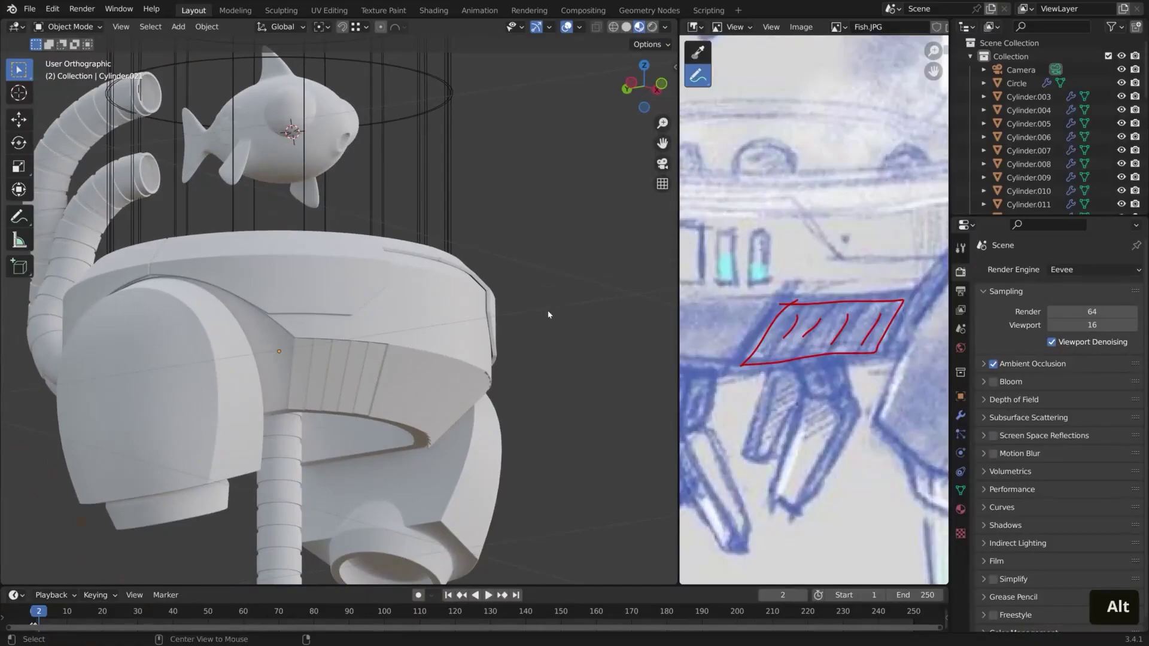
Move the cylinder's inner face along Z and crease the selected edges
{"action": "scroll", "coordinate": [548, 315], "scroll_direction": "down", "scroll_amount": 4}
{"action": "middle_click_drag", "start_coordinate": [490, 349], "coordinate": [350, 371]}
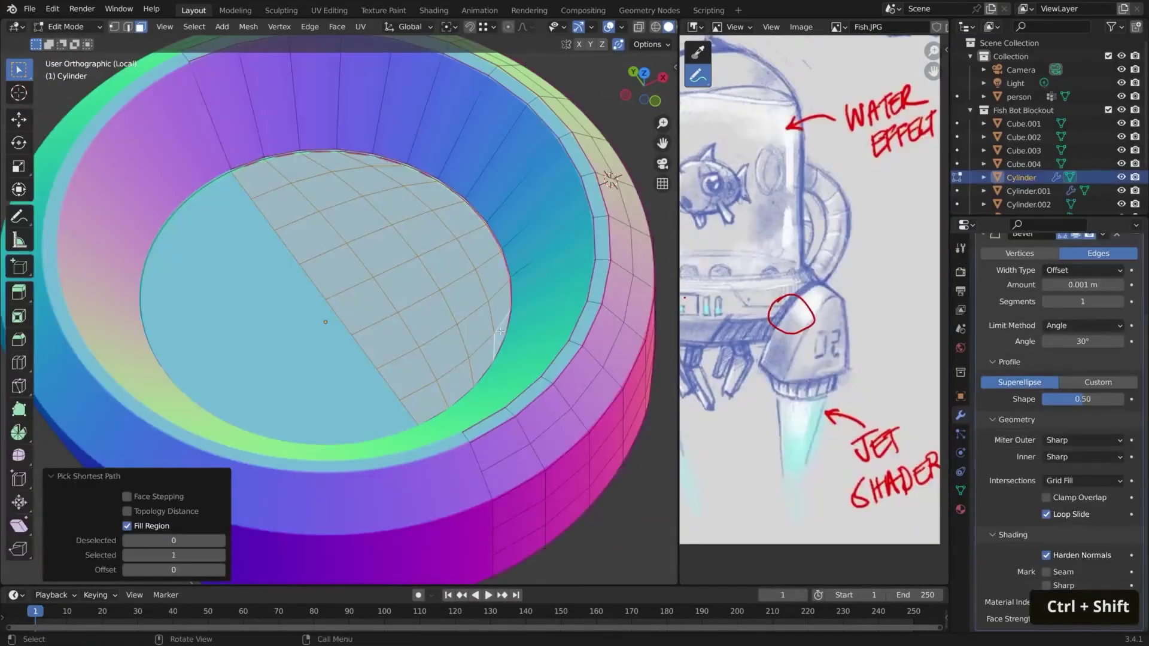
{"action": "middle_click_drag", "start_coordinate": [500, 331], "coordinate": [471, 273]}
{"action": "key", "text": "g"}
{"action": "key", "text": "z"}
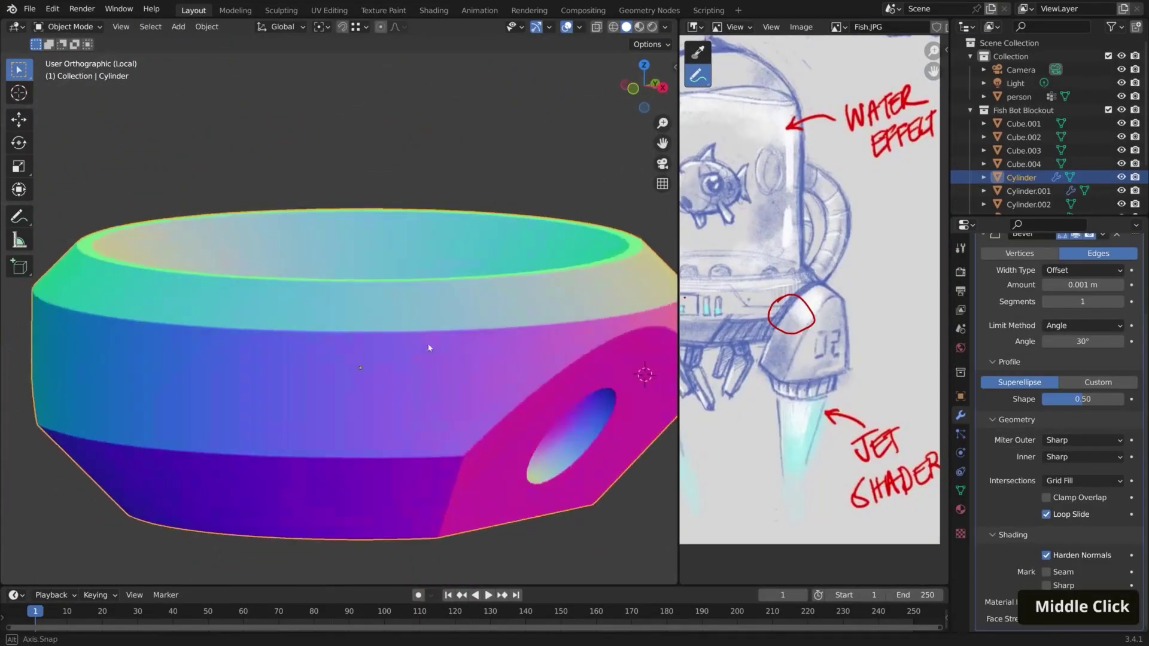
{"action": "middle_click_drag", "start_coordinate": [400, 323], "coordinate": [392, 258]}
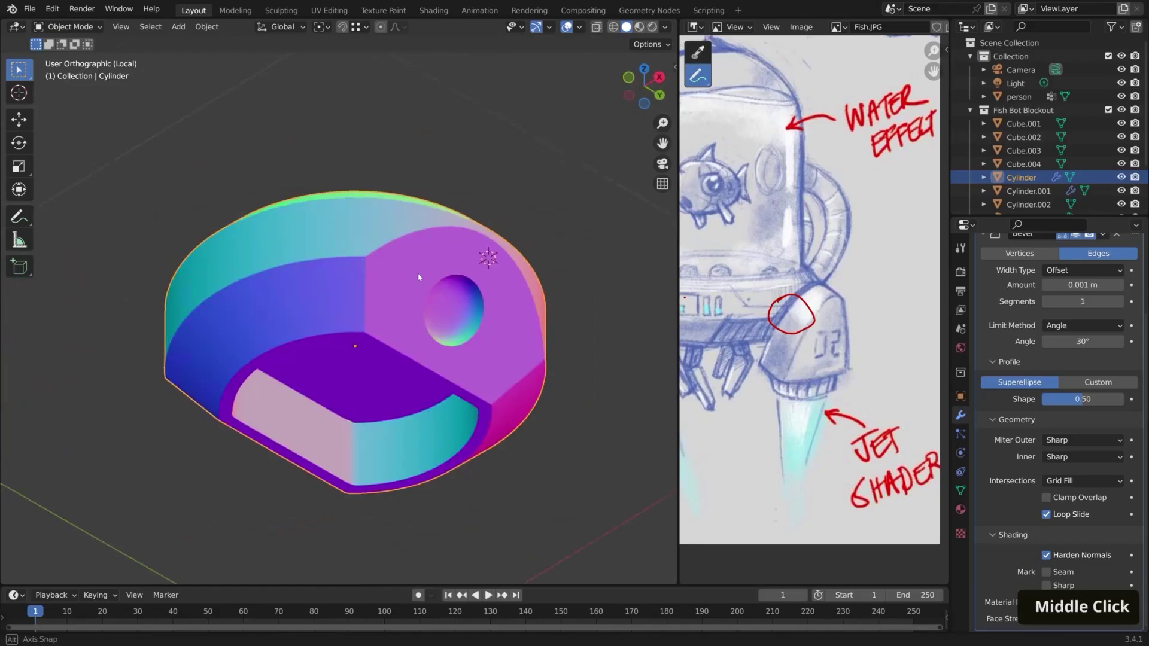
{"action": "key", "text": "shift+e"}
{"action": "key", "text": "Tab"}
Inset the selected cylinder faces in Edit Mode
{"action": "scroll", "coordinate": [393, 396], "scroll_direction": "down", "scroll_amount": 5}
{"action": "mouse_move", "coordinate": [359, 359]}
{"action": "middle_mouse_down"}
{"action": "mouse_move", "coordinate": [281, 316]}
{"action": "mouse_move", "coordinate": [467, 375]}
{"action": "middle_mouse_up"}
{"action": "key", "text": "Tab"}
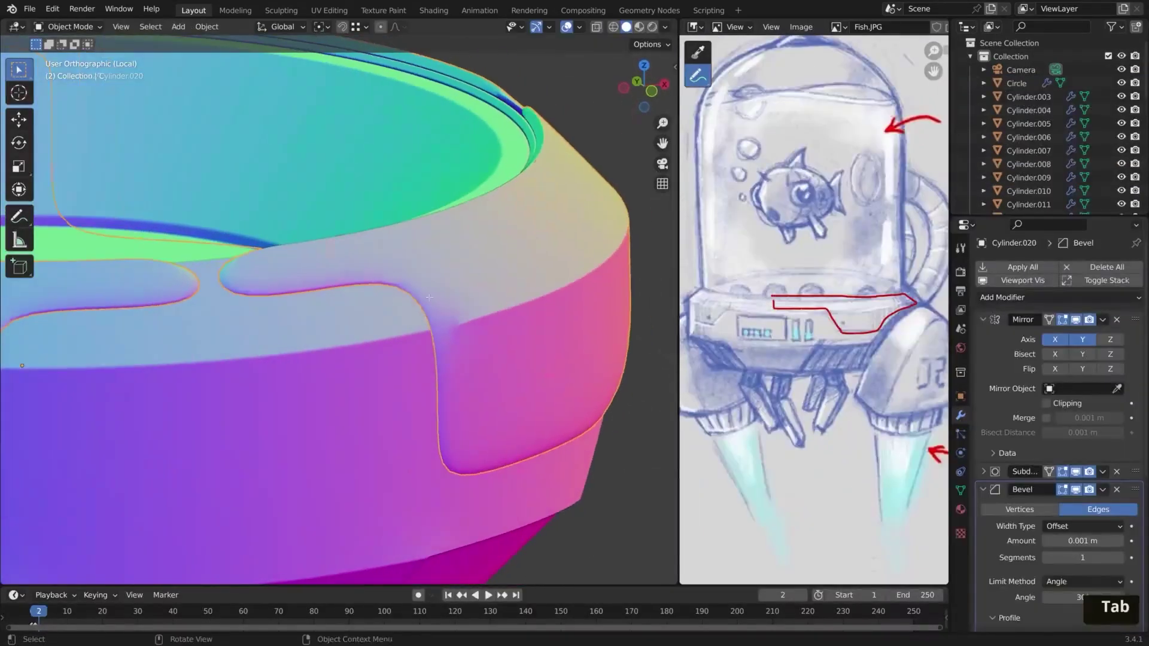
{"action": "key", "text": "2"}
{"action": "key", "text": "i"}
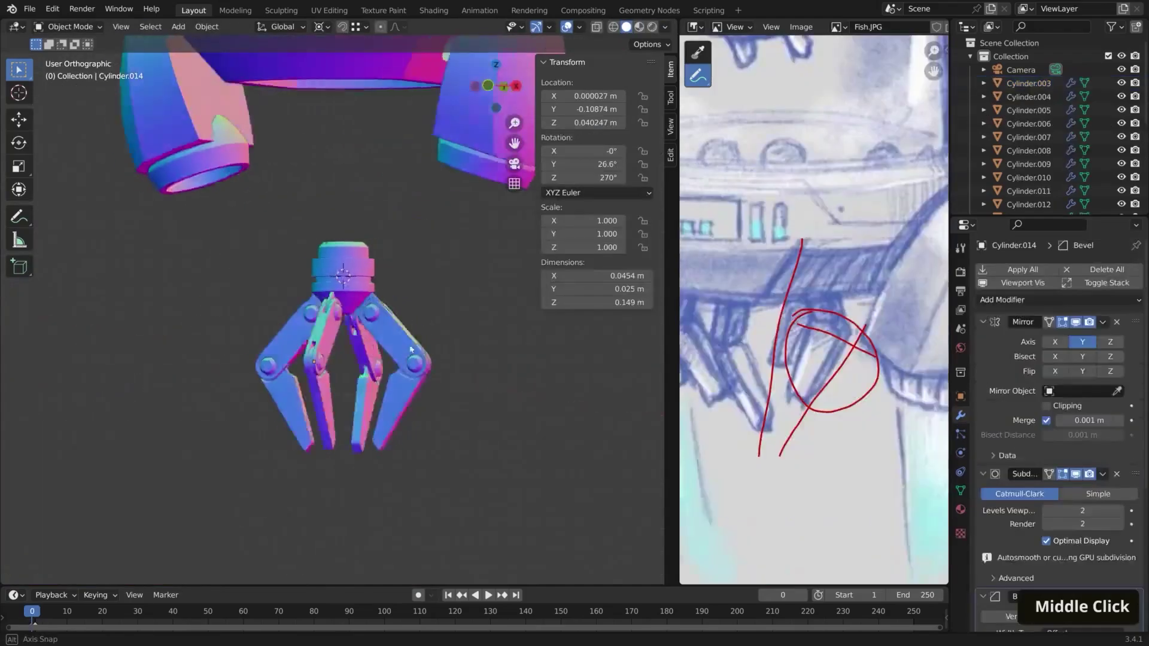
{"action": "middle_click_drag", "start_coordinate": [359, 359], "coordinate": [397, 365]}
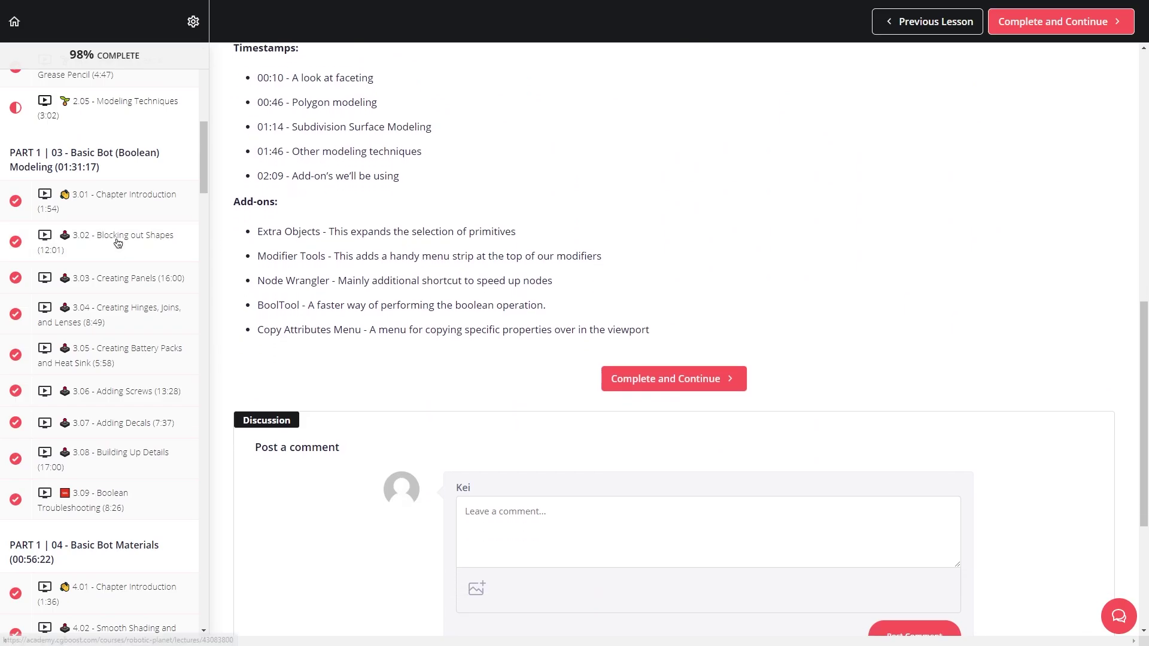
Open the Blocking out Shapes lesson and scroll down its page
{"action": "left_click", "coordinate": [117, 242]}
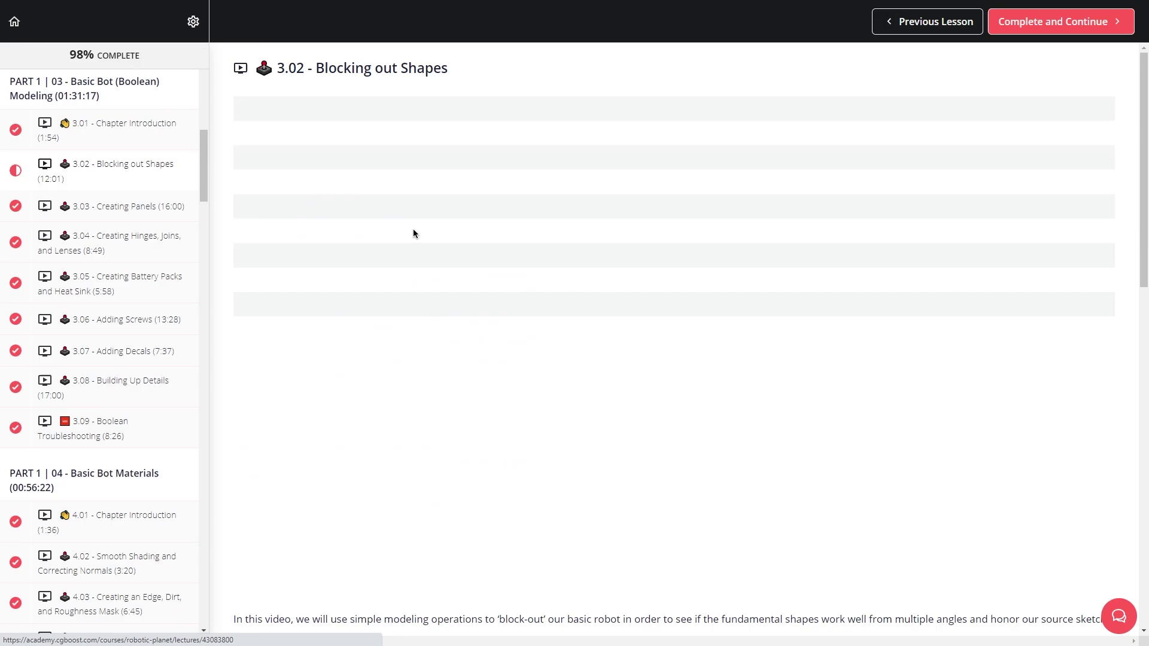
{"action": "scroll", "coordinate": [413, 233], "scroll_direction": "down", "scroll_amount": 6}
{"action": "scroll", "coordinate": [413, 235], "scroll_direction": "down", "scroll_amount": 4}
{"action": "scroll", "coordinate": [413, 241], "scroll_direction": "down", "scroll_amount": 2}
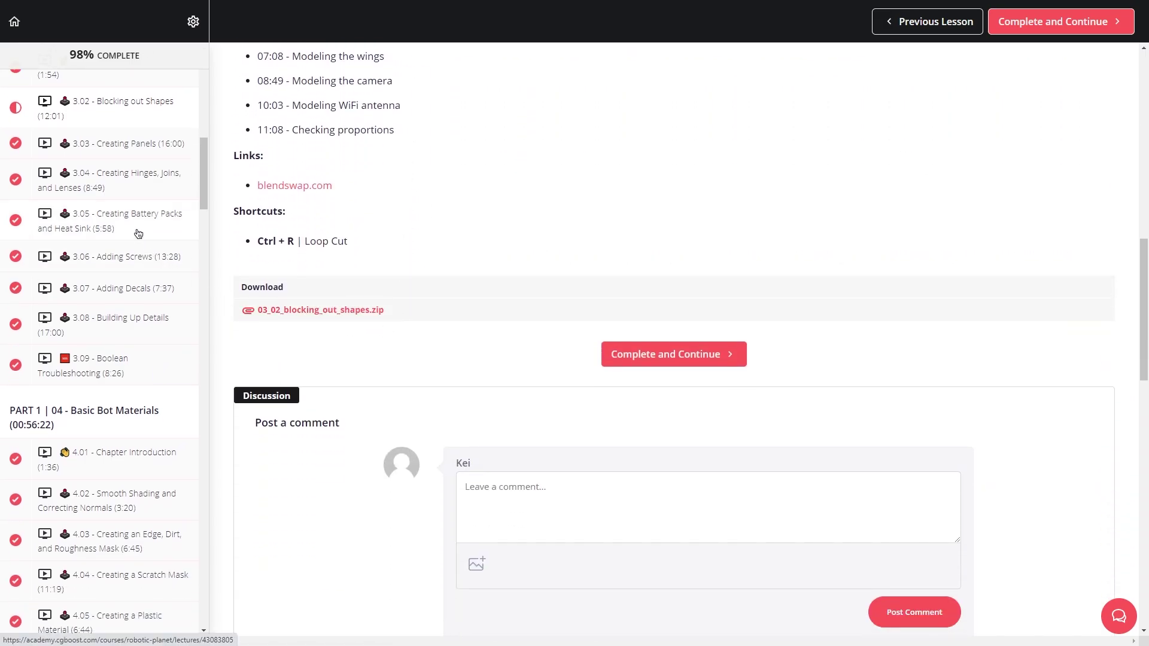
{"action": "scroll", "coordinate": [395, 257], "scroll_direction": "down", "scroll_amount": 7}
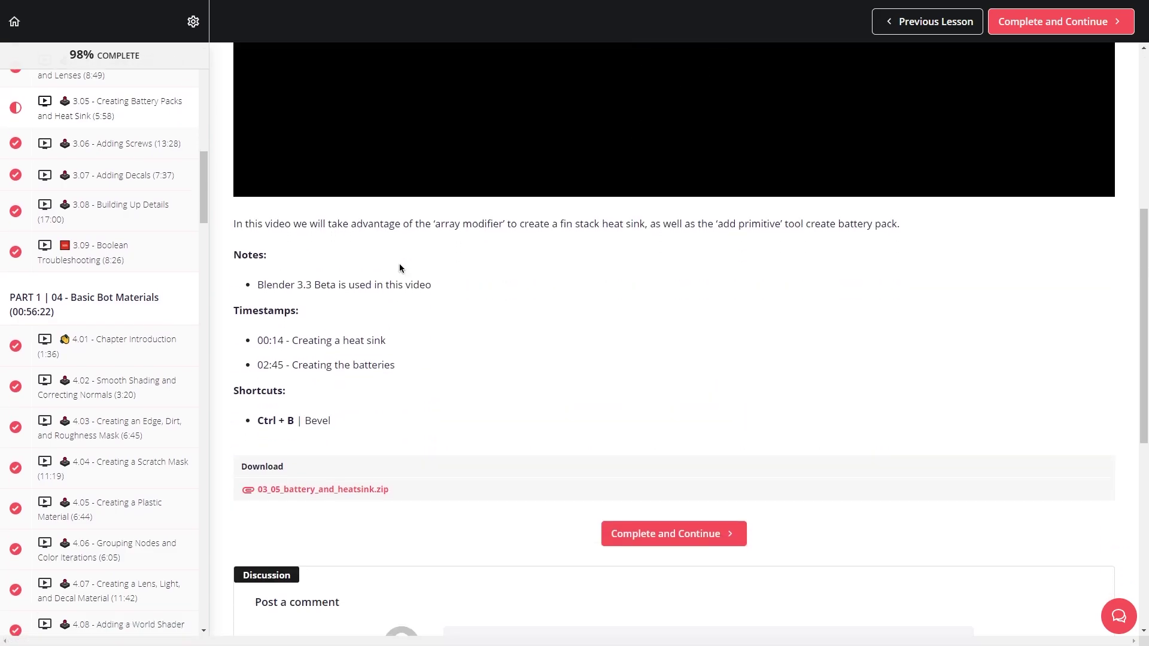
{"action": "scroll", "coordinate": [399, 263], "scroll_direction": "down", "scroll_amount": 2}
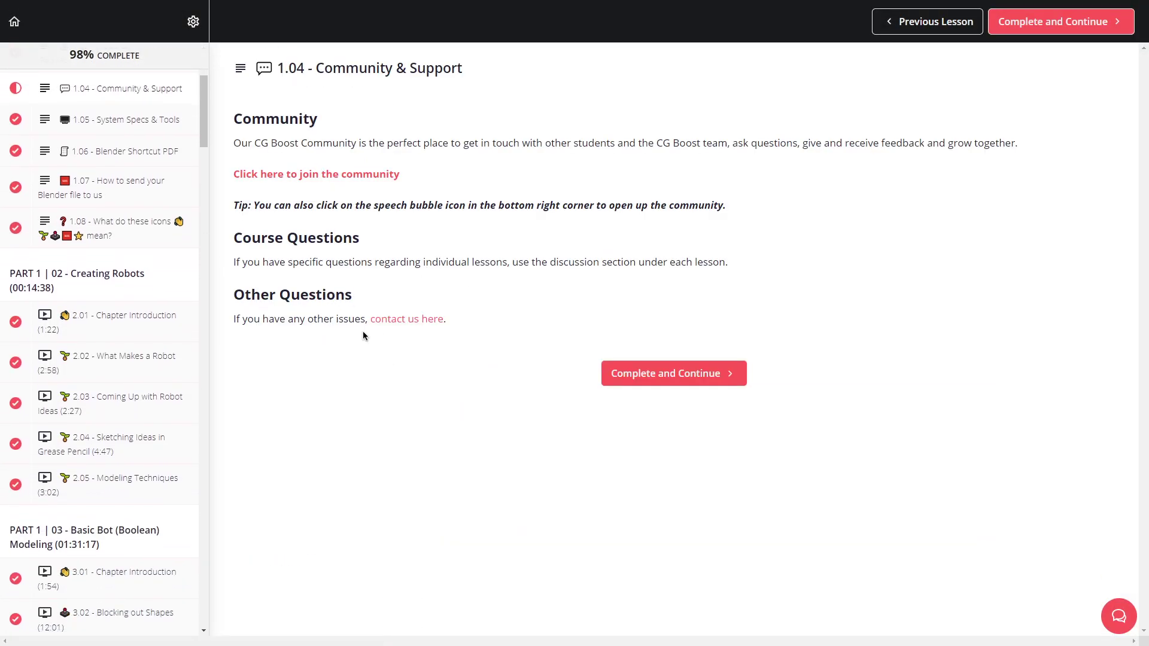
Scroll down through the lesson's 24 student and instructor comments
{"action": "scroll", "coordinate": [520, 348], "scroll_direction": "down", "scroll_amount": 8}
{"action": "scroll", "coordinate": [520, 348], "scroll_direction": "down", "scroll_amount": 3}
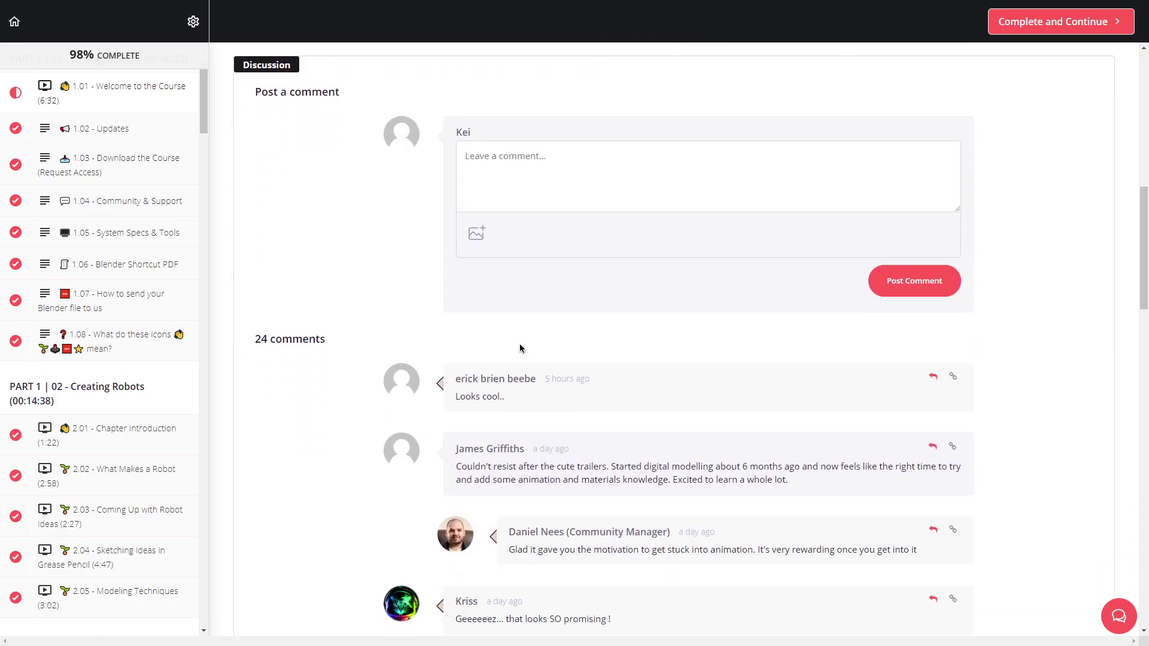
{"action": "scroll", "coordinate": [520, 348], "scroll_direction": "down", "scroll_amount": 3}
{"action": "scroll", "coordinate": [518, 341], "scroll_direction": "down", "scroll_amount": 3}
{"action": "scroll", "coordinate": [518, 340], "scroll_direction": "down", "scroll_amount": 3}
{"action": "scroll", "coordinate": [518, 340], "scroll_direction": "down", "scroll_amount": 4}
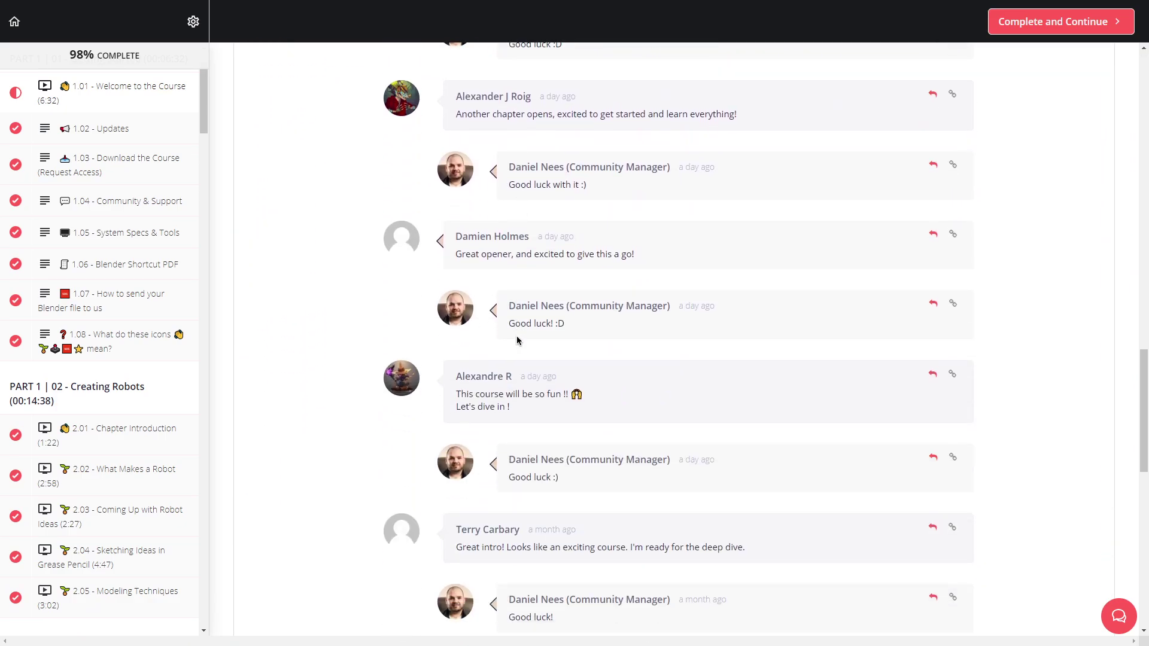
{"action": "scroll", "coordinate": [518, 340], "scroll_direction": "down", "scroll_amount": 2}
{"action": "scroll", "coordinate": [517, 340], "scroll_direction": "down", "scroll_amount": 3}
{"action": "scroll", "coordinate": [518, 340], "scroll_direction": "down", "scroll_amount": 3}
{"action": "scroll", "coordinate": [518, 340], "scroll_direction": "down", "scroll_amount": 3}
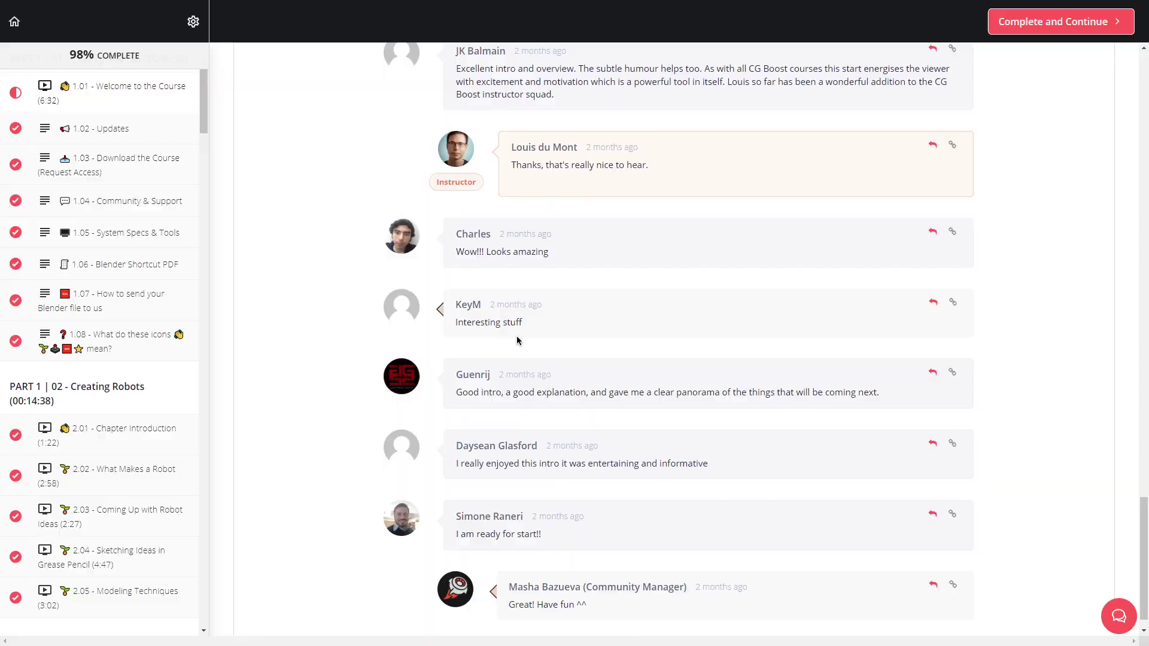